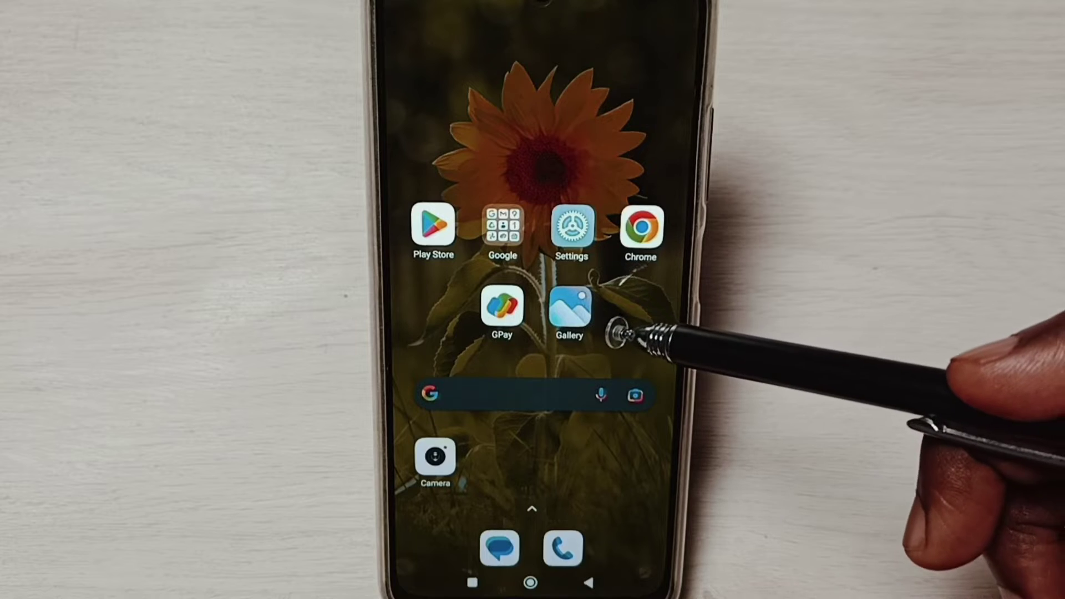
Step: Launch Settings from the home screen and go into its Apps section
mouse_move(647, 308)
mouse_down()
mouse_move(547, 380)
mouse_move(641, 262)
mouse_up()
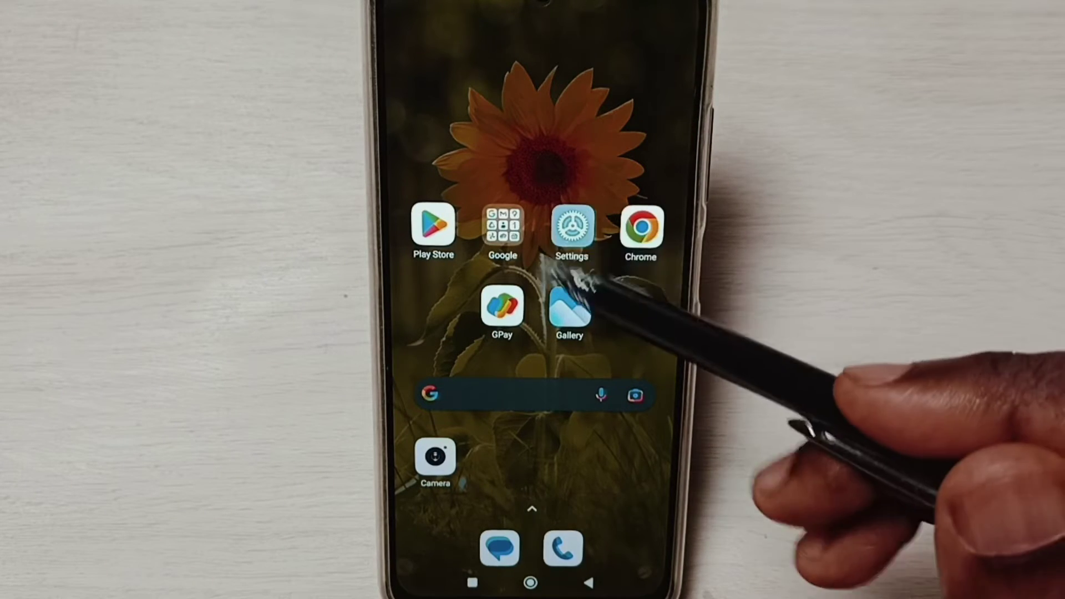
click(574, 229)
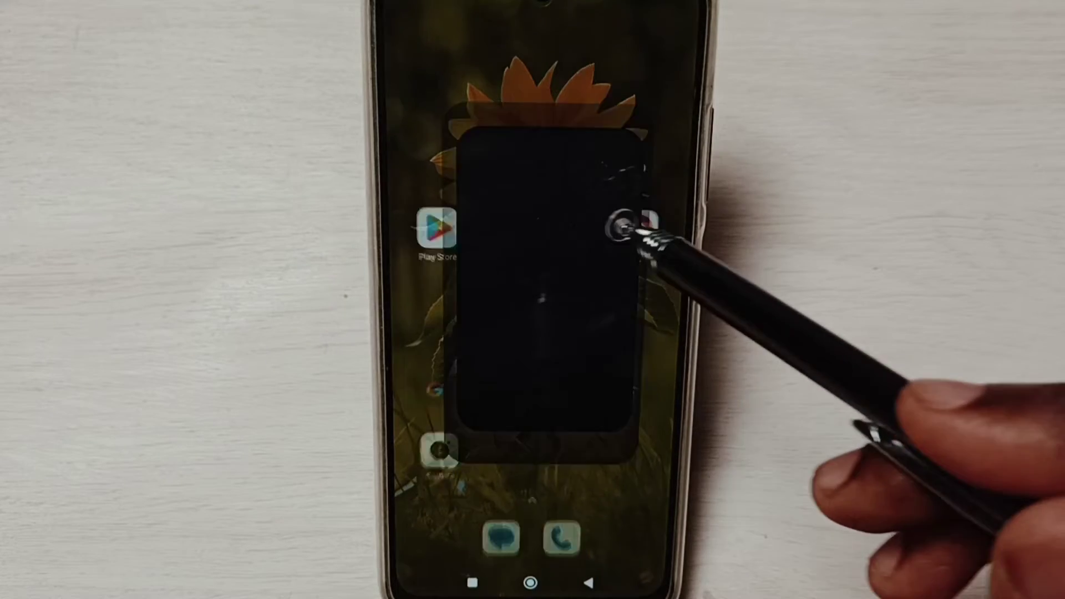
drag(623, 392, 623, 202)
drag(624, 369, 625, 119)
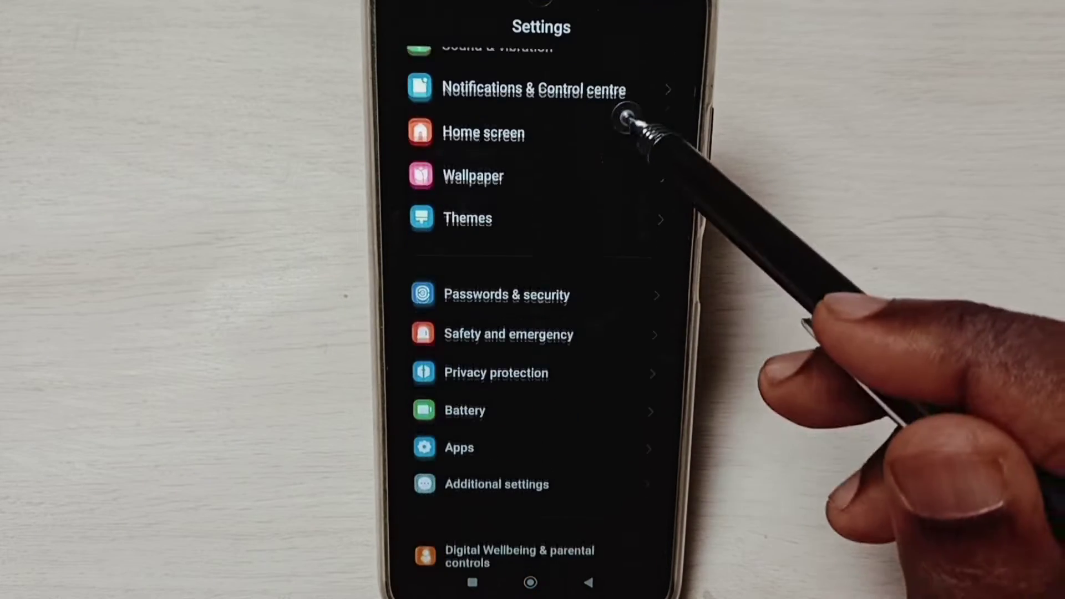
drag(623, 281, 620, 126)
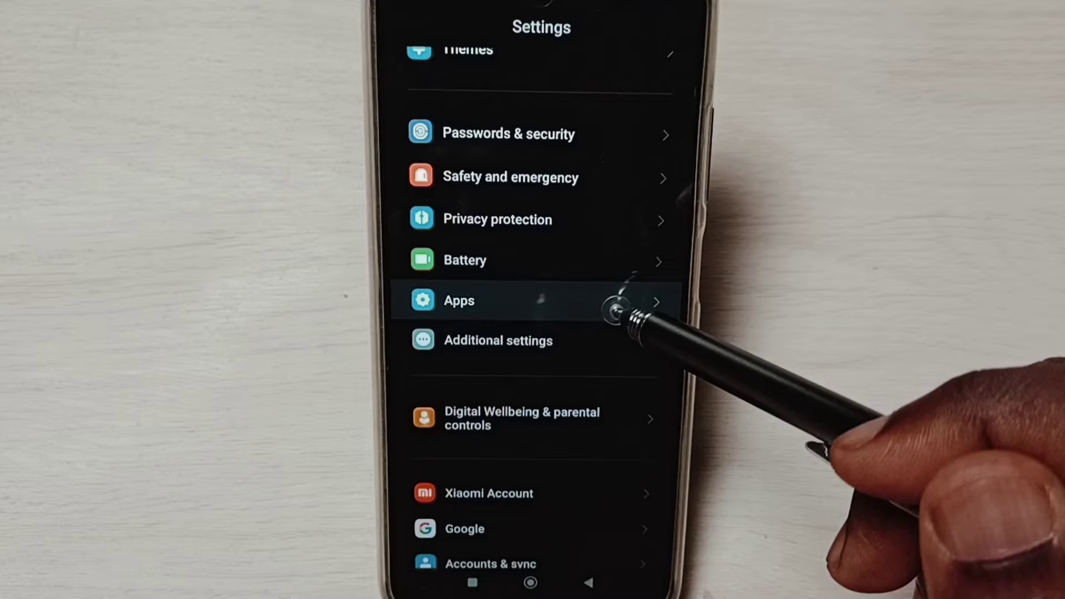
click(615, 312)
Step: From Manage apps, reach Other settings through the three-dot menu
click(610, 170)
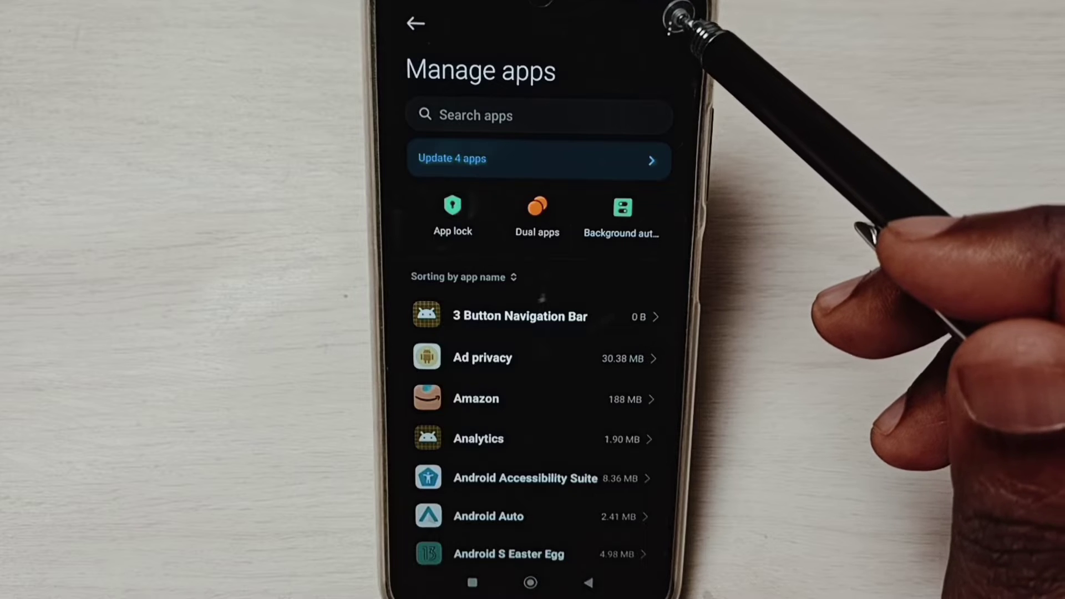
click(669, 29)
click(639, 115)
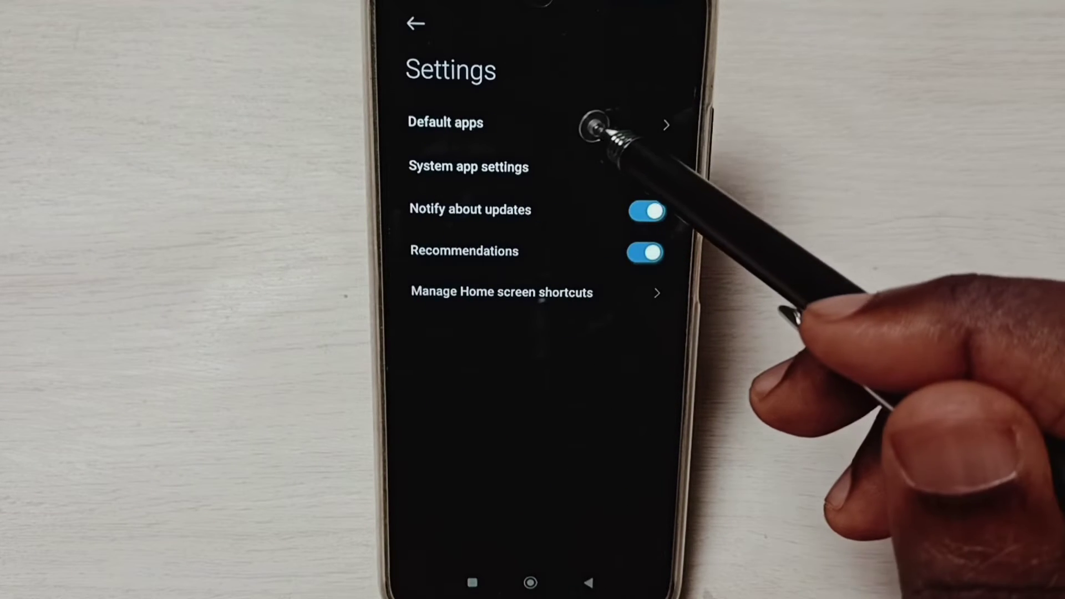
Step: Enter Default apps and bring up the Dial app chooser
click(602, 124)
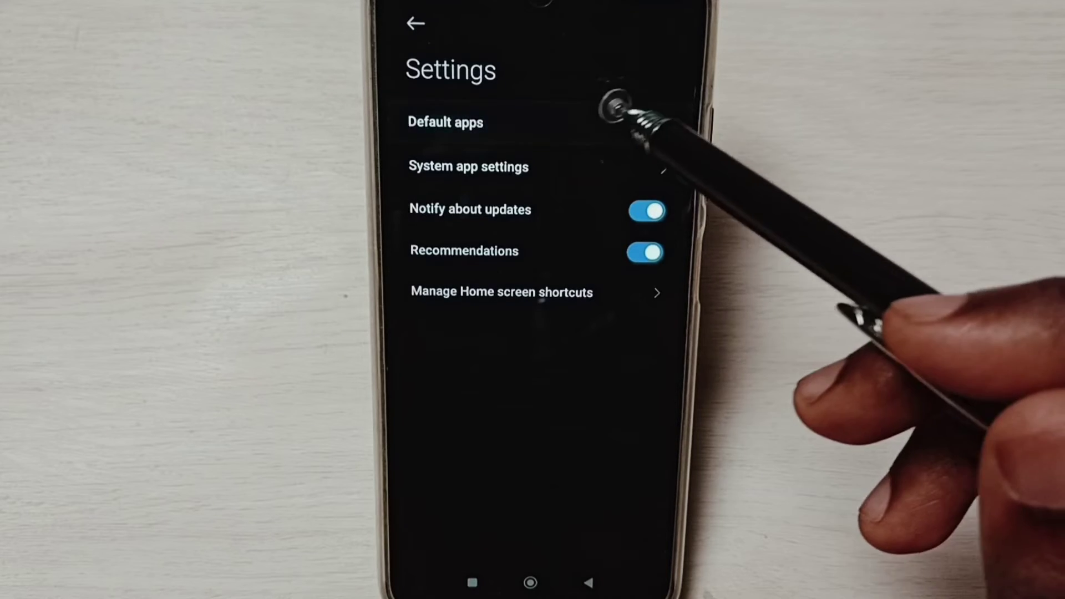
click(569, 162)
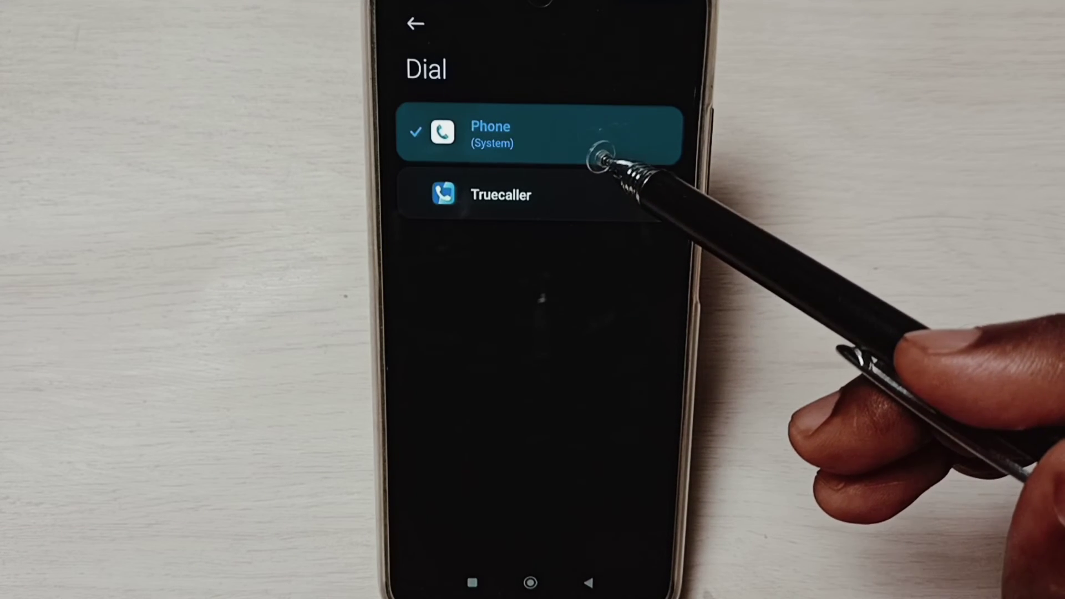
Step: Select Truecaller as the Dial app and return to the Default apps list
click(568, 197)
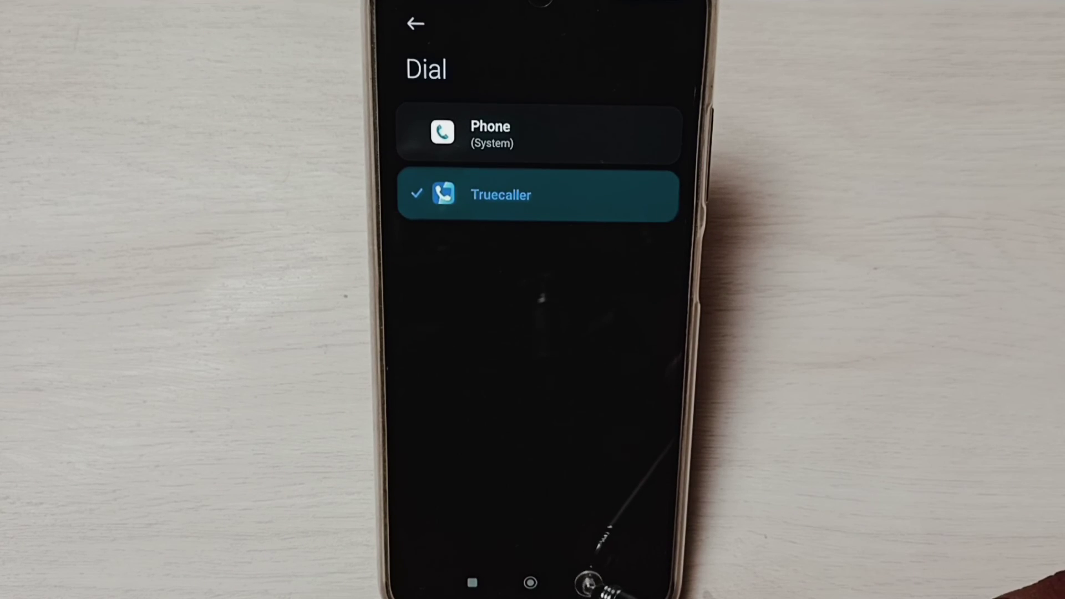
click(588, 583)
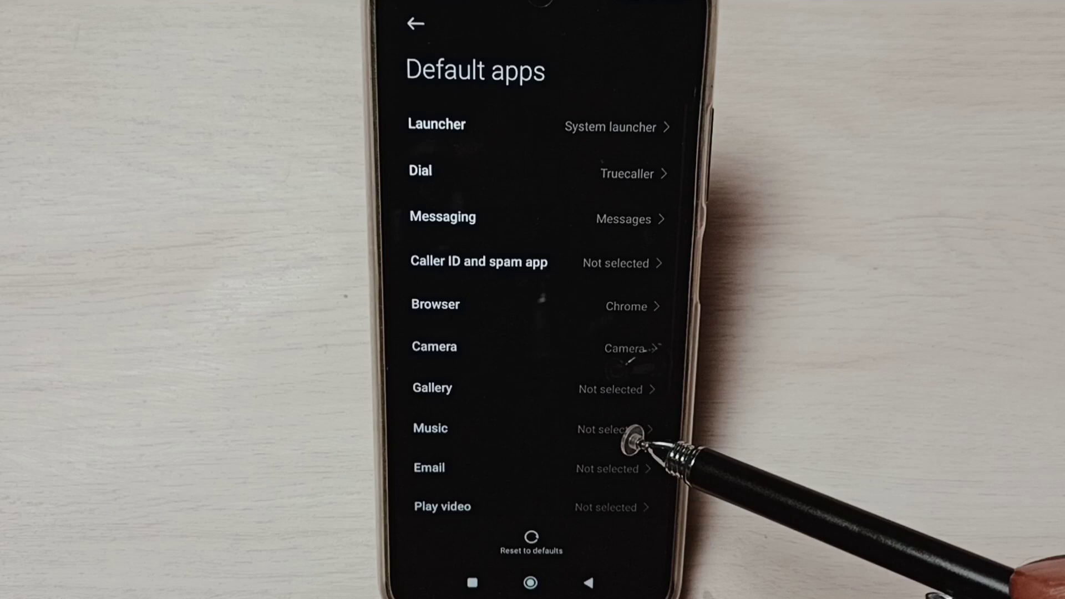